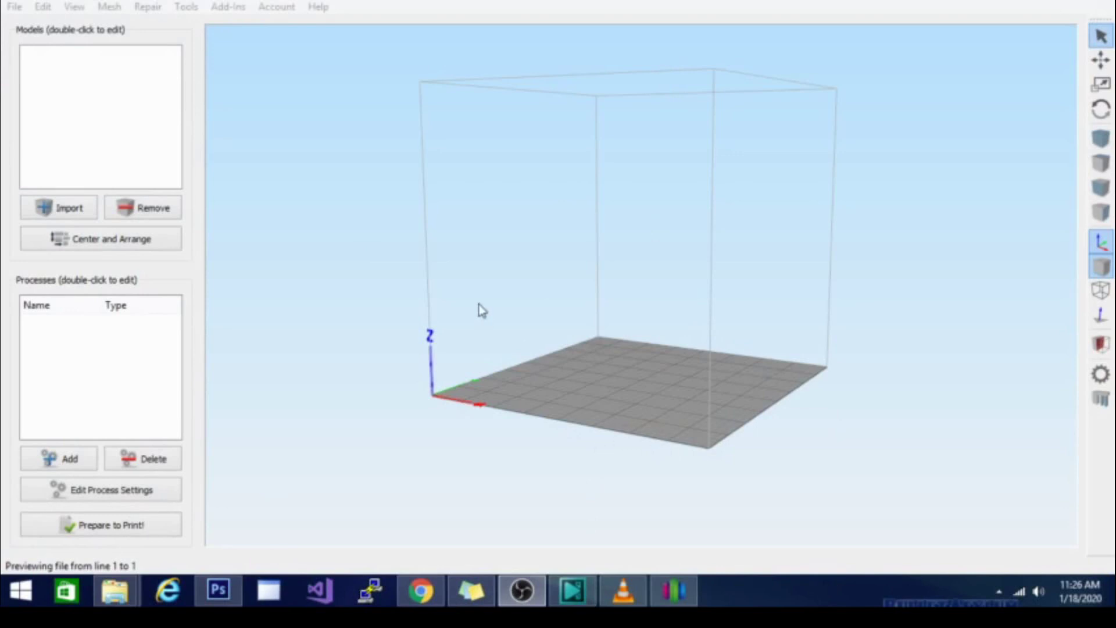
- Drag the Venus de Milo STL from File Explorer onto the Simplify3D build plate
drag(578, 381, 686, 432)
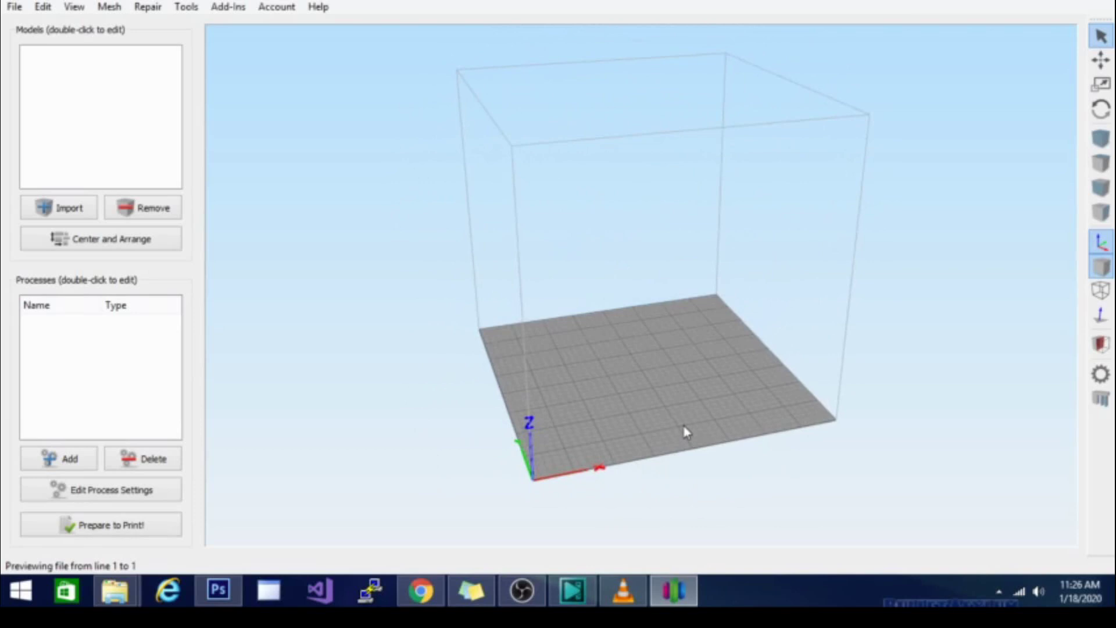
drag(757, 411, 812, 445)
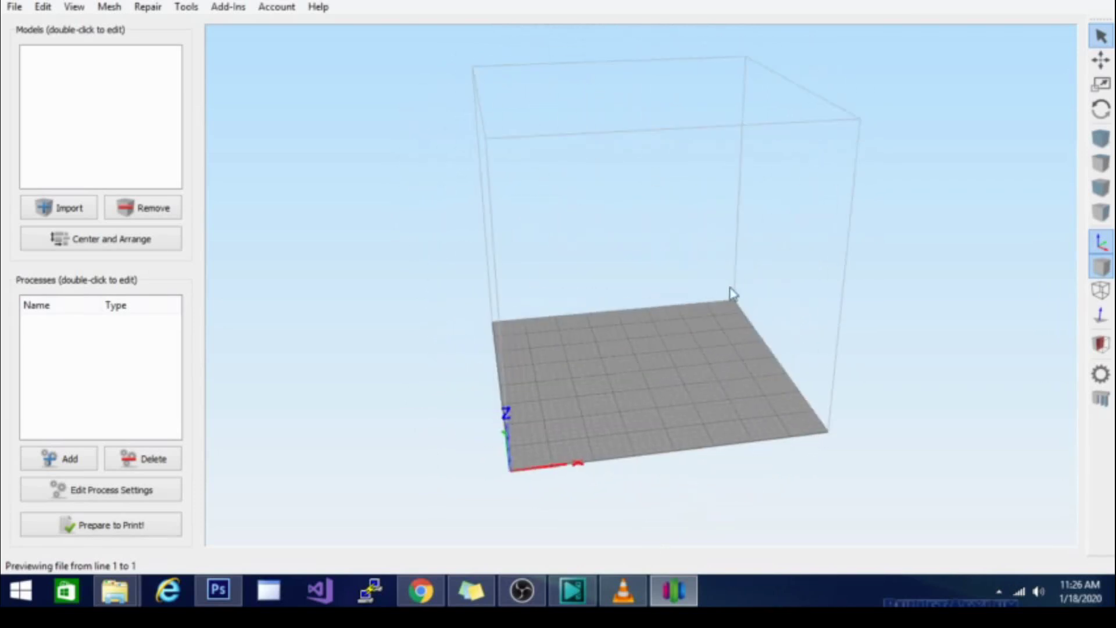
drag(731, 293, 547, 390)
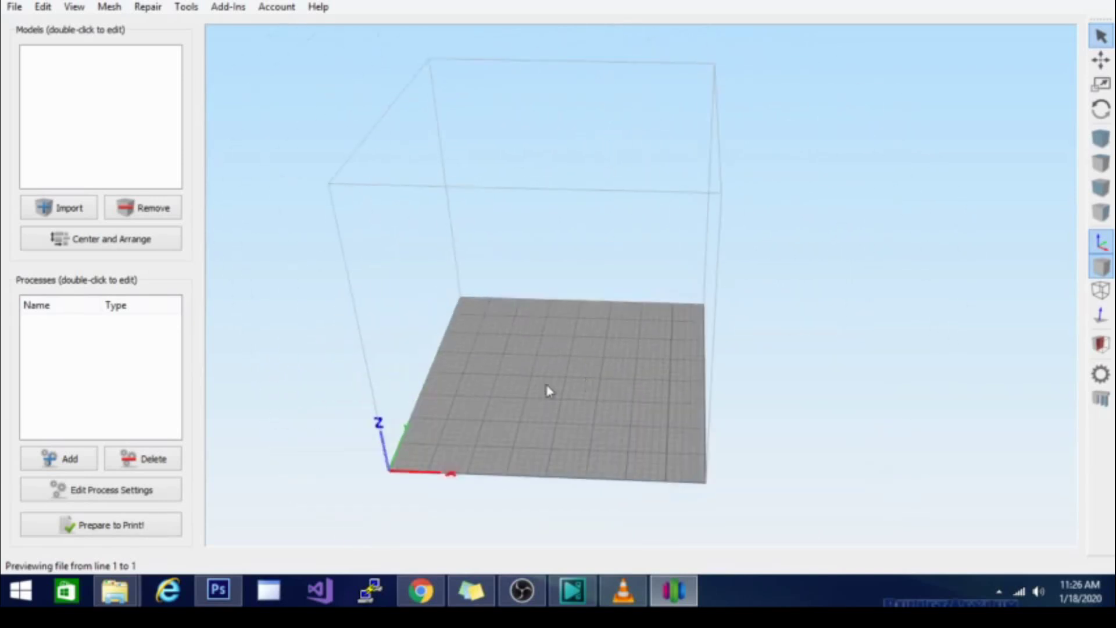
right_drag(547, 390, 655, 374)
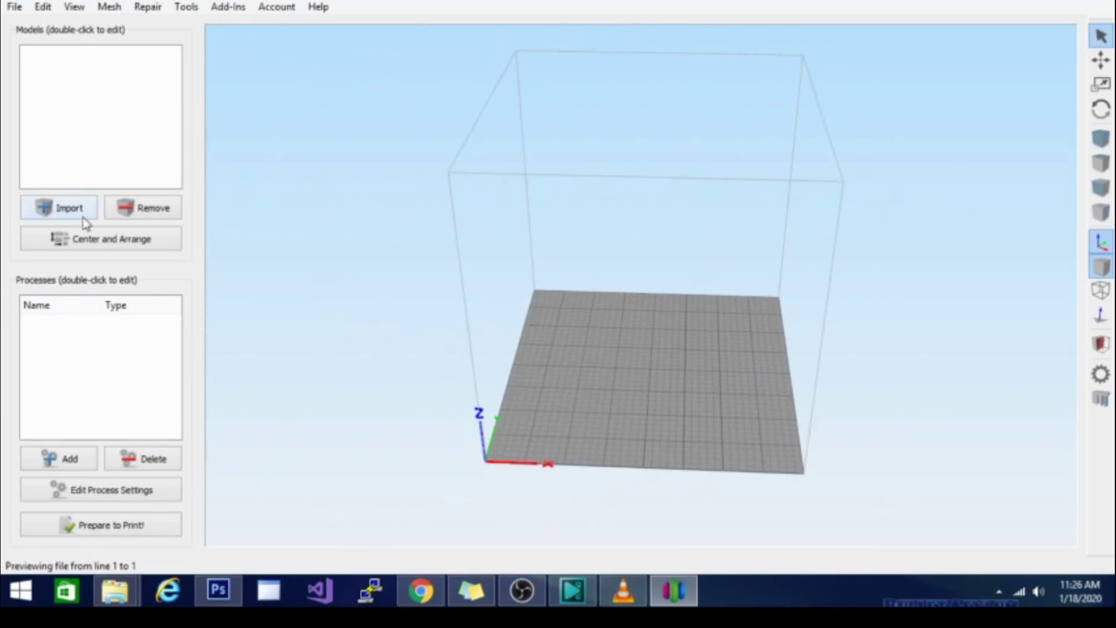
click(114, 591)
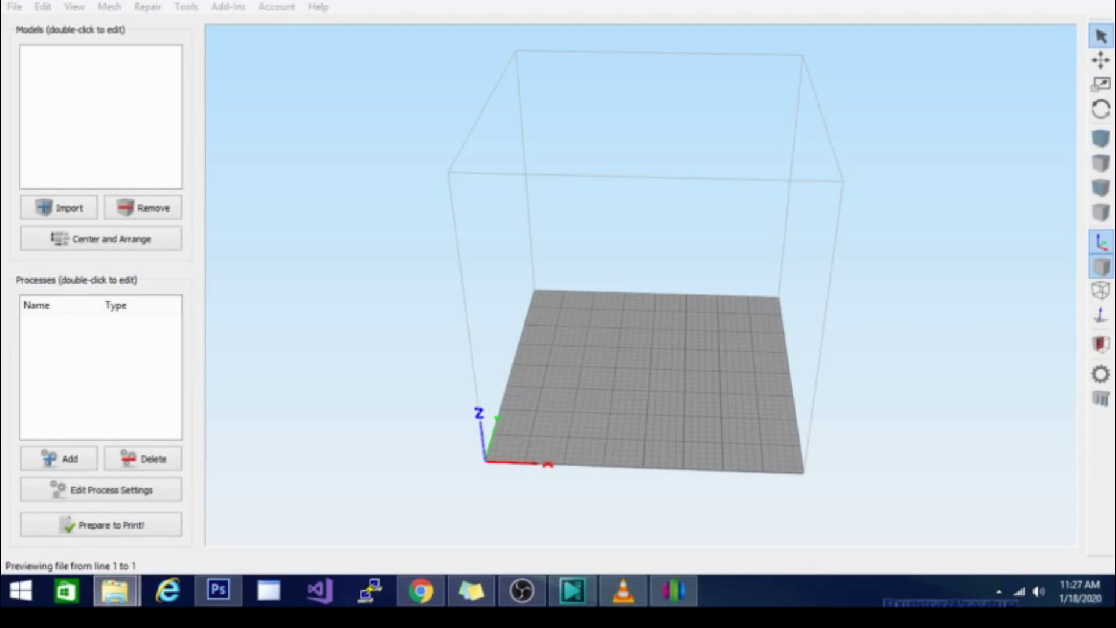
drag(741, 96, 676, 251)
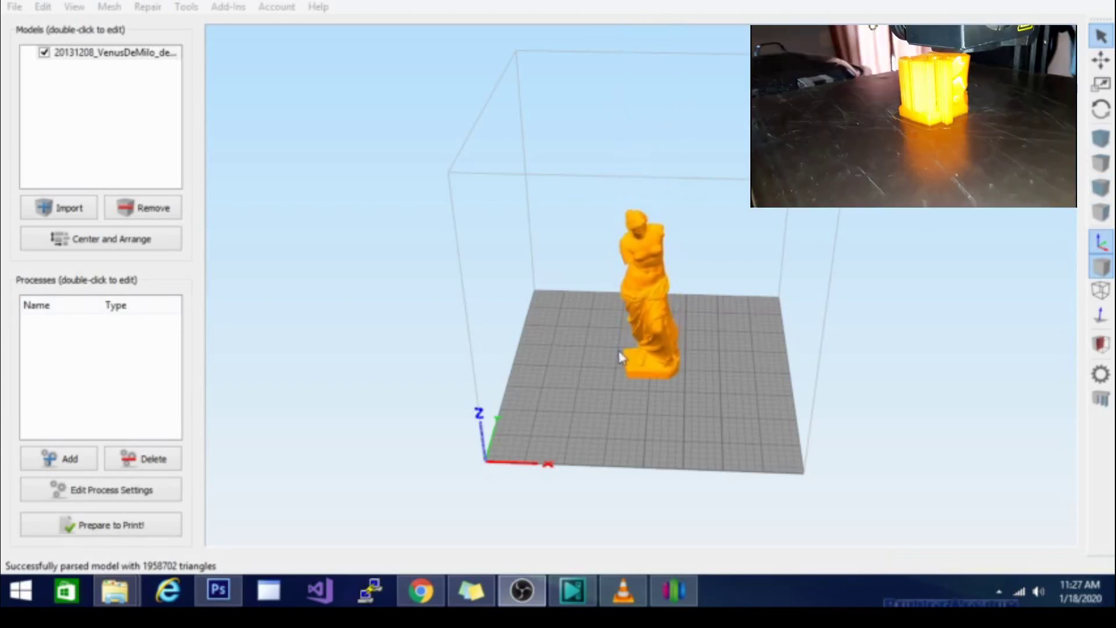
- Shrink the Venus statue slightly with the Scale tool, then rotate it about its vertical axis
click(650, 306)
scroll(654, 307, up, 5)
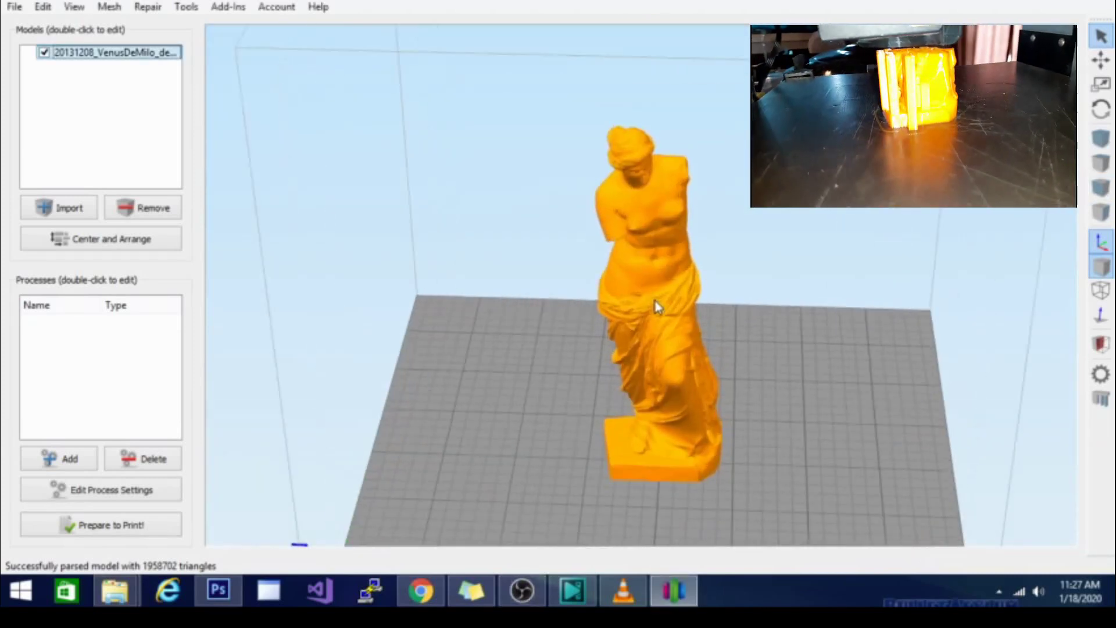
drag(656, 306, 752, 306)
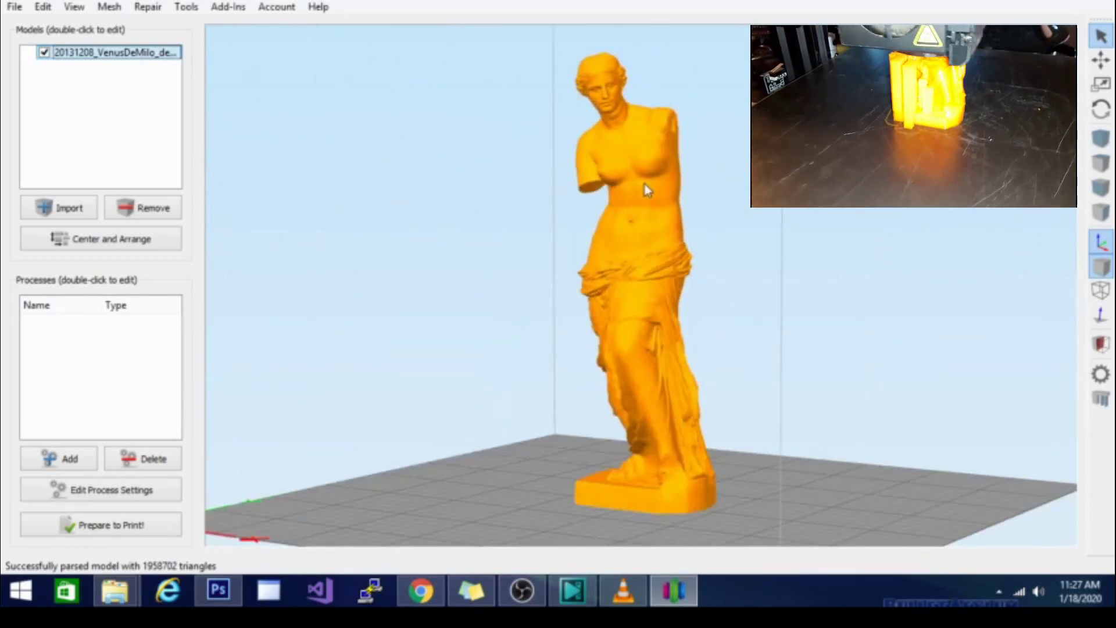
click(1102, 87)
drag(643, 154, 648, 193)
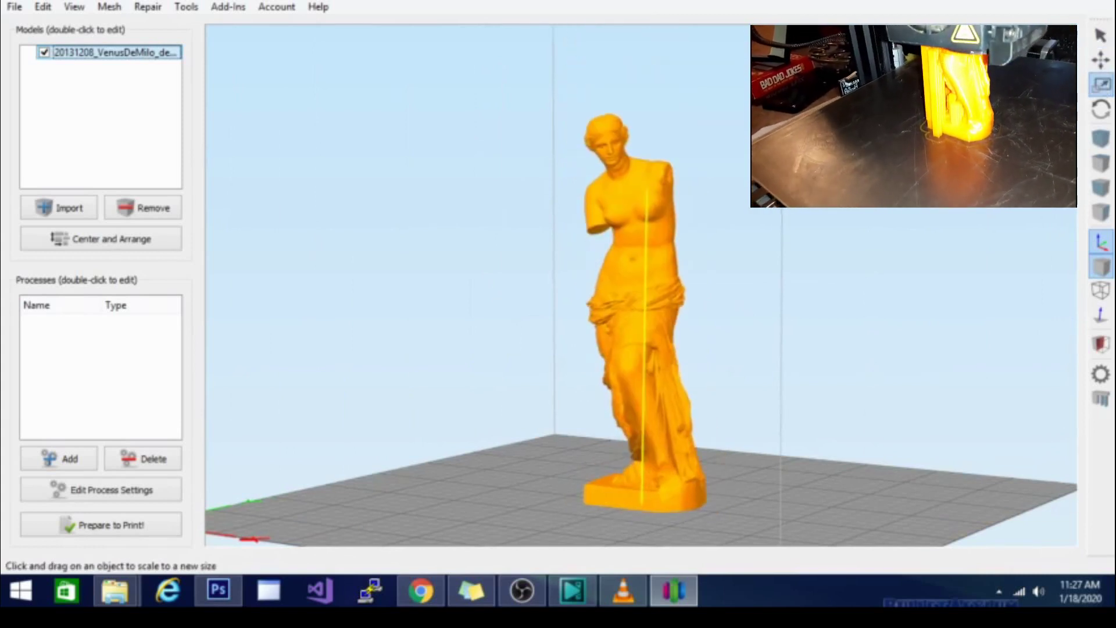
key(r)
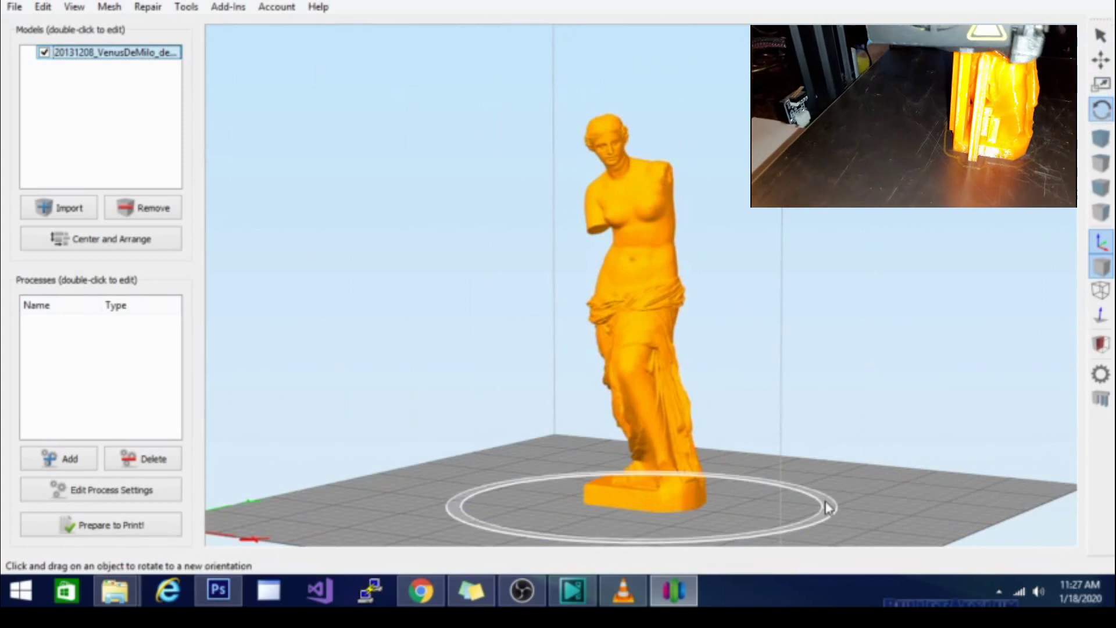
drag(827, 503, 852, 511)
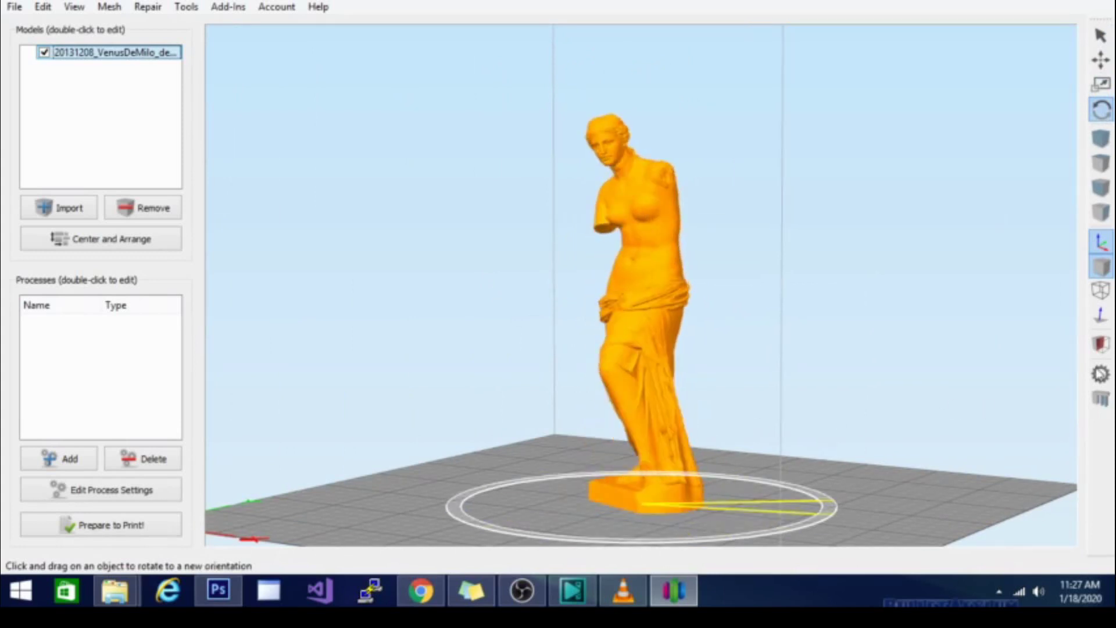
- Turn on the cross-section view, raise the Z cut to about 66 mm, and reverse the section
click(1101, 343)
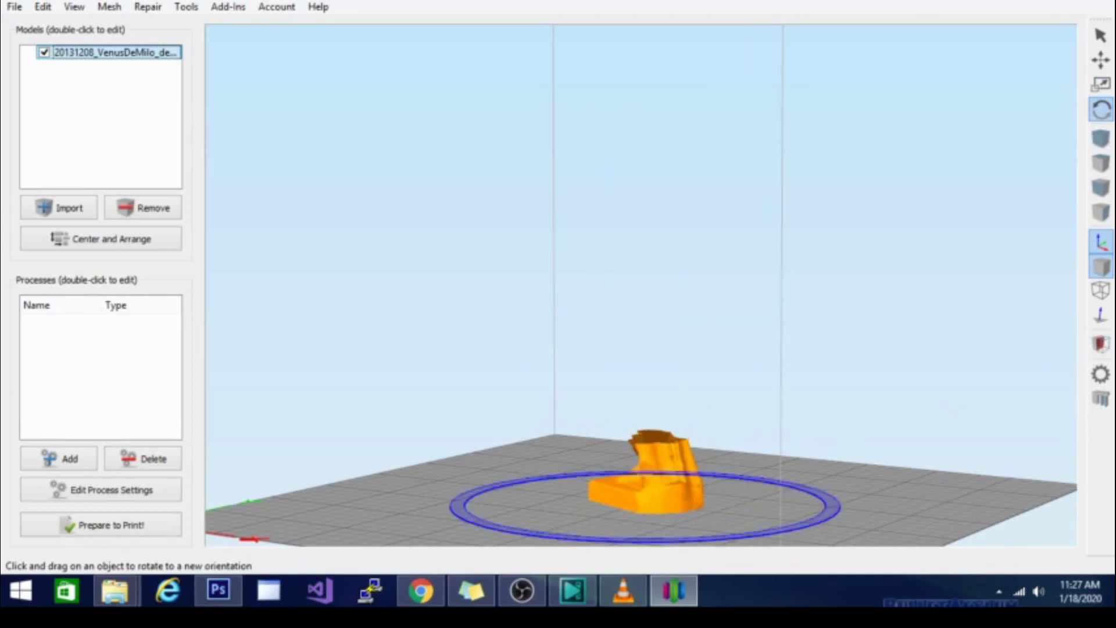
drag(697, 154, 441, 68)
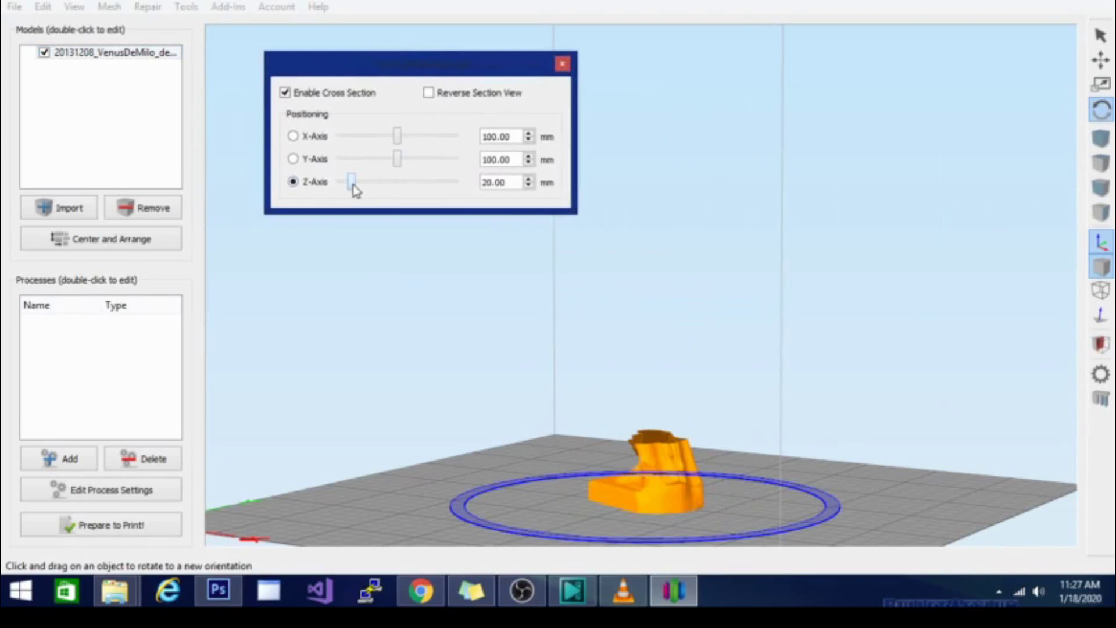
drag(352, 185, 379, 186)
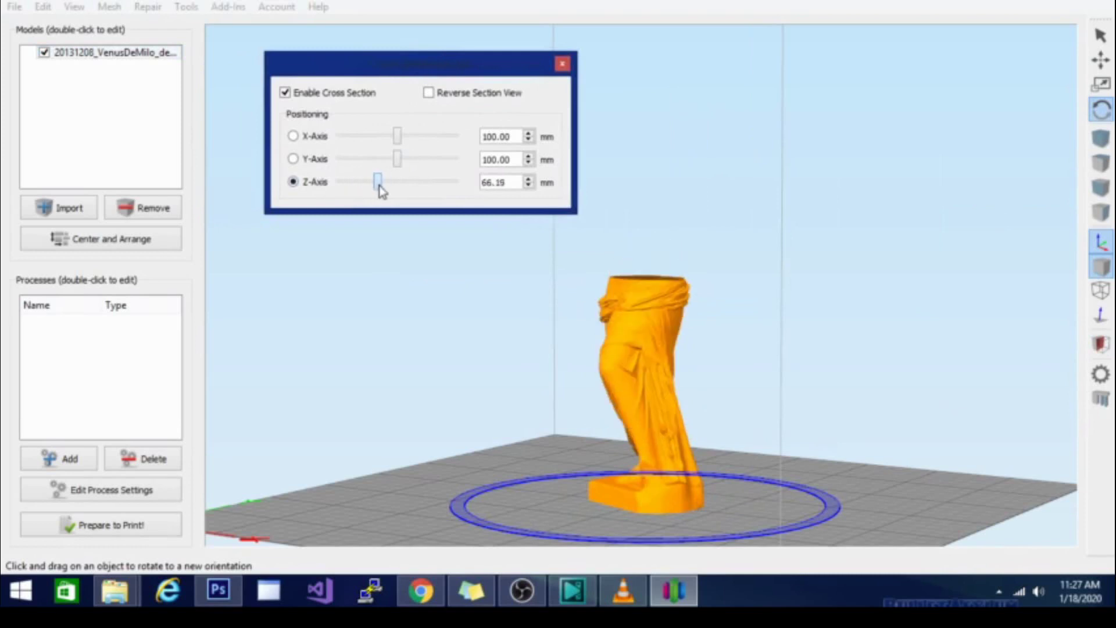
click(430, 94)
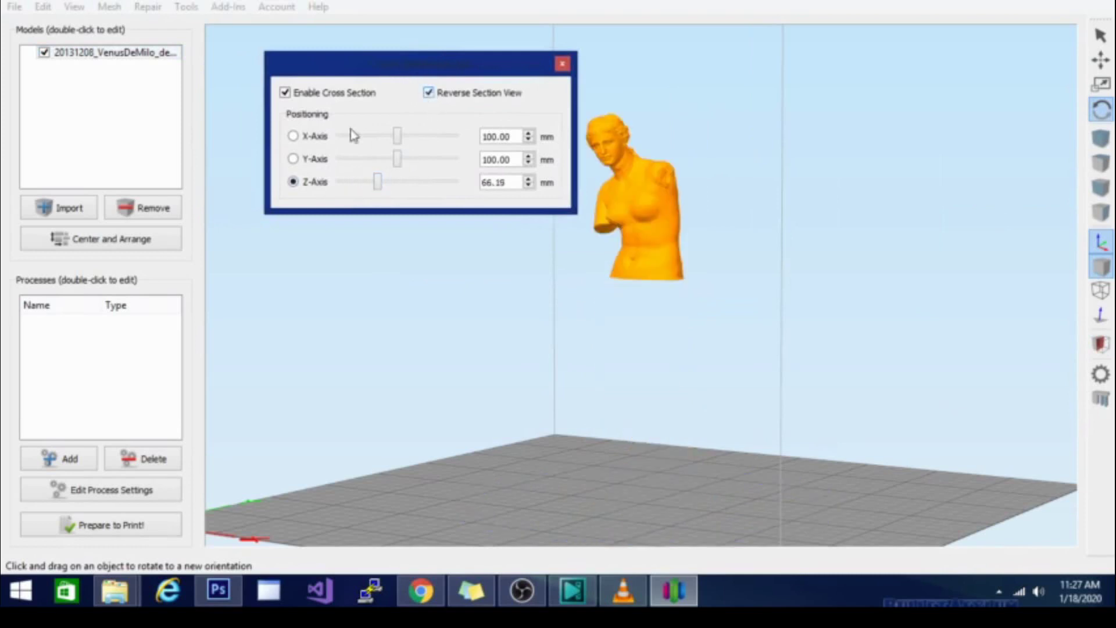
- Section the statue along the X axis at 100.72 mm, reverse it, then close the cross-section
click(294, 158)
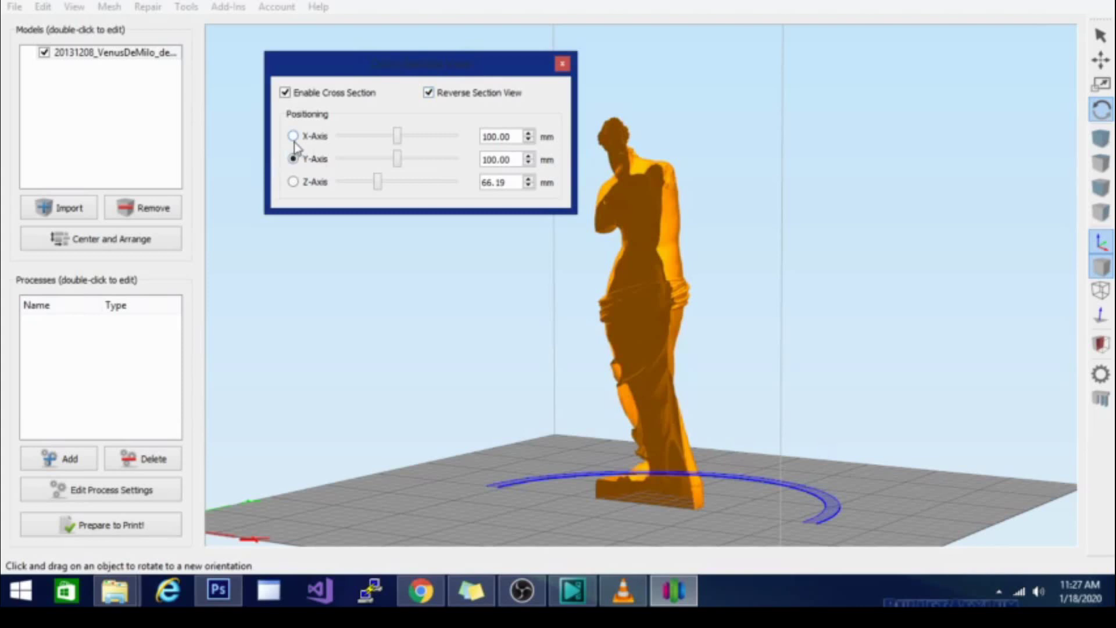
click(293, 137)
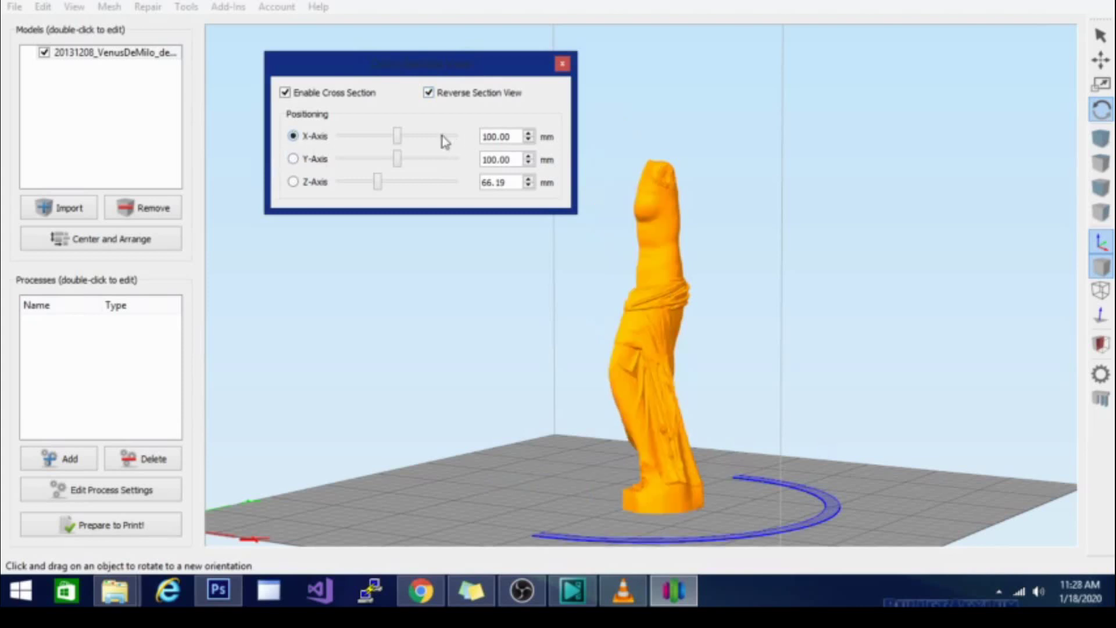
mouse_move(398, 137)
mouse_down()
mouse_move(382, 137)
mouse_move(397, 136)
mouse_up()
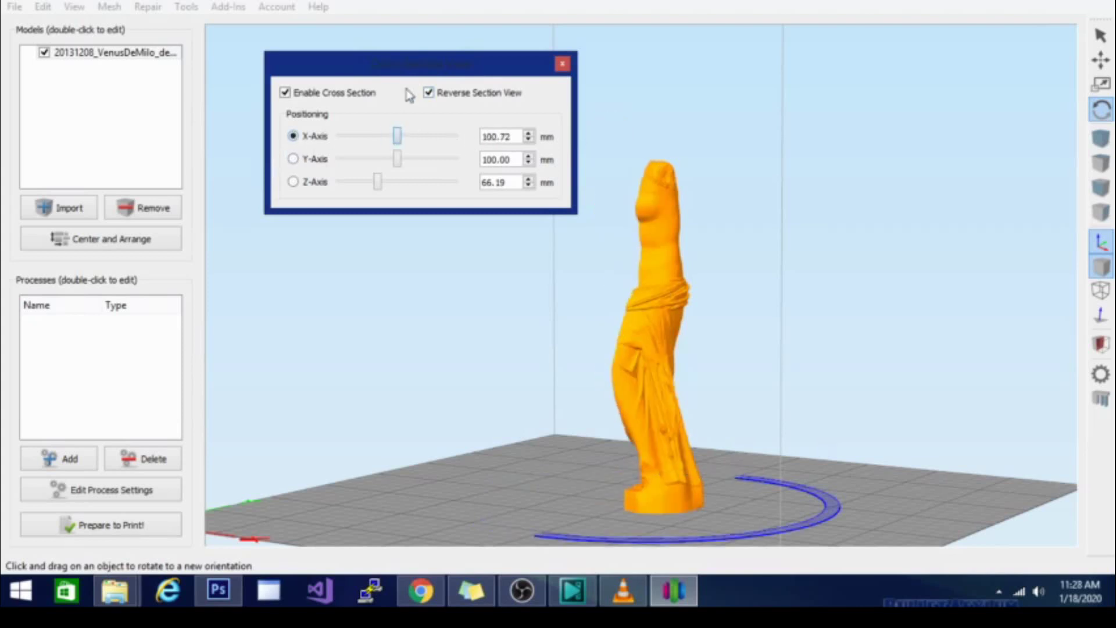
click(429, 94)
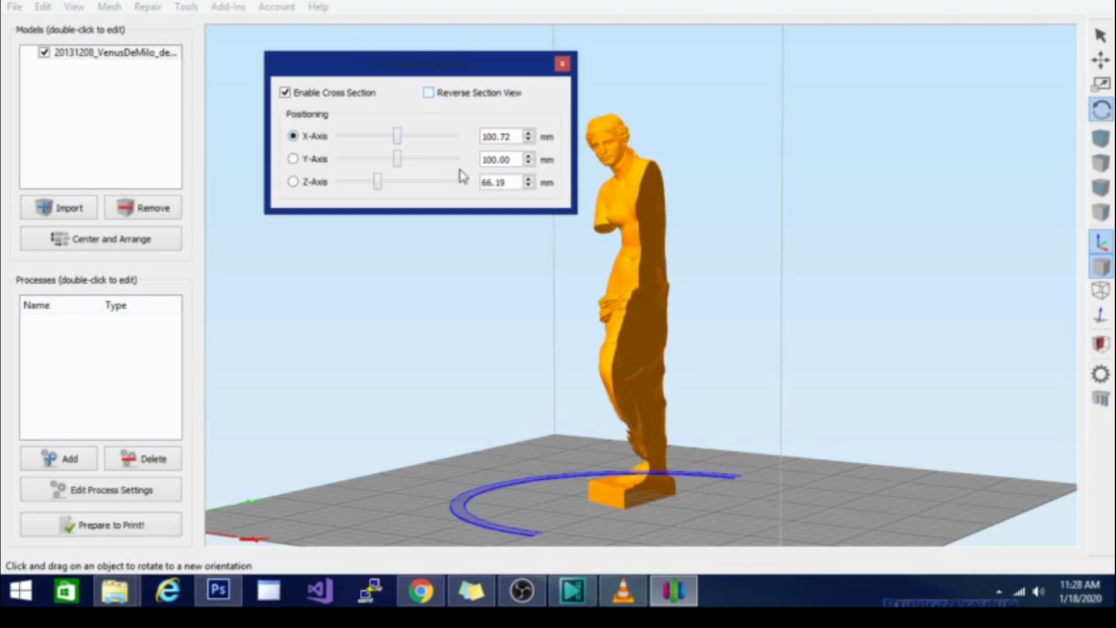
click(562, 64)
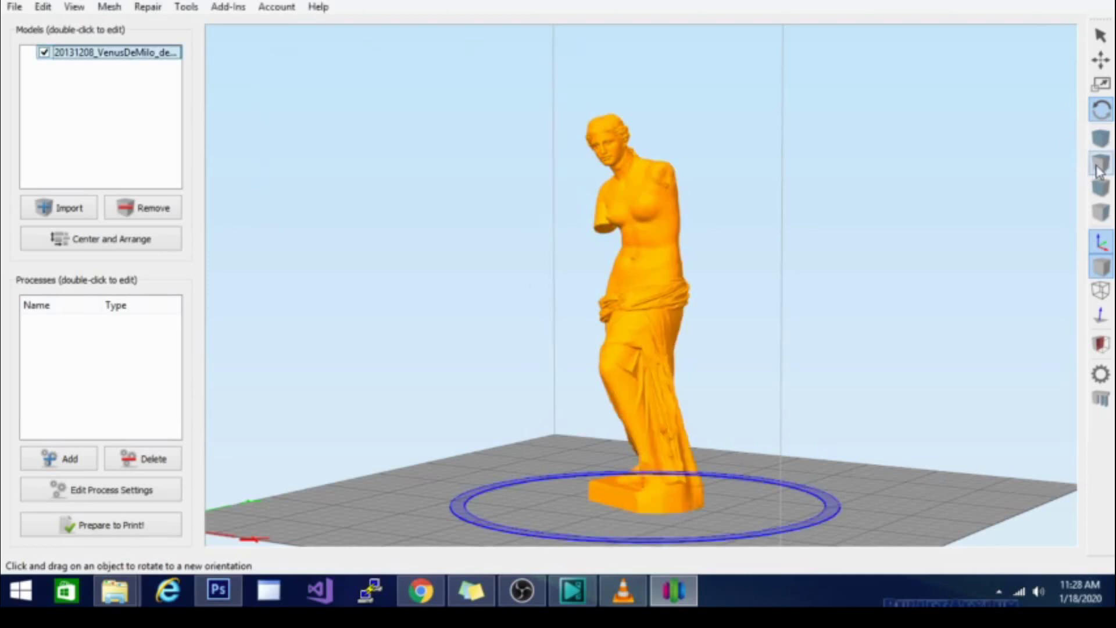
- Cycle through the top, front, side and isometric preset views of the build volume
click(1099, 165)
click(1103, 191)
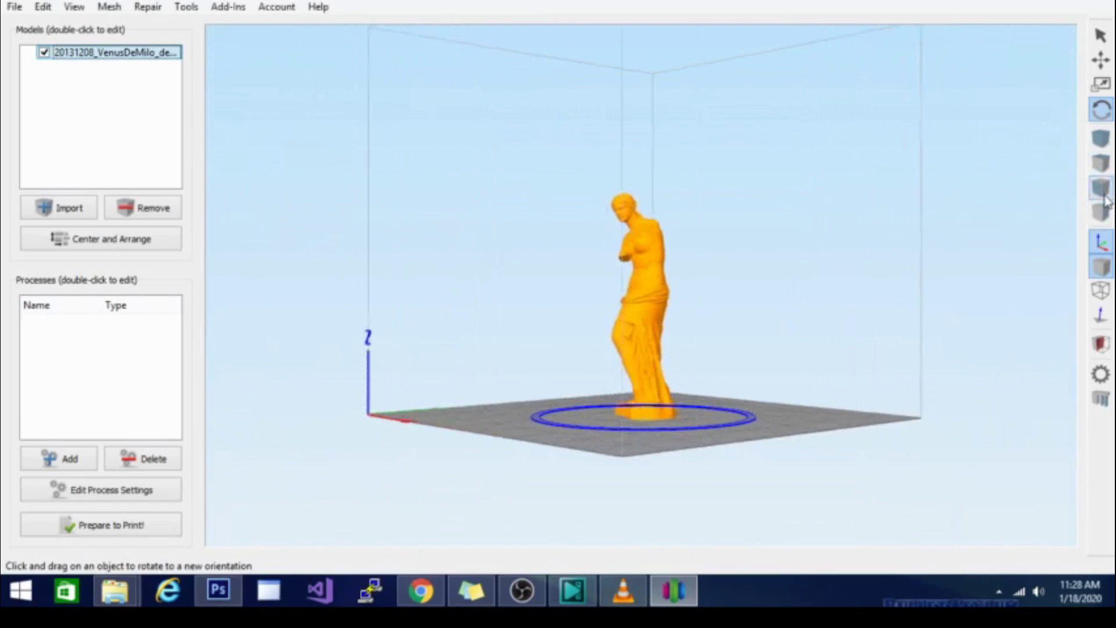
click(1103, 211)
click(1101, 138)
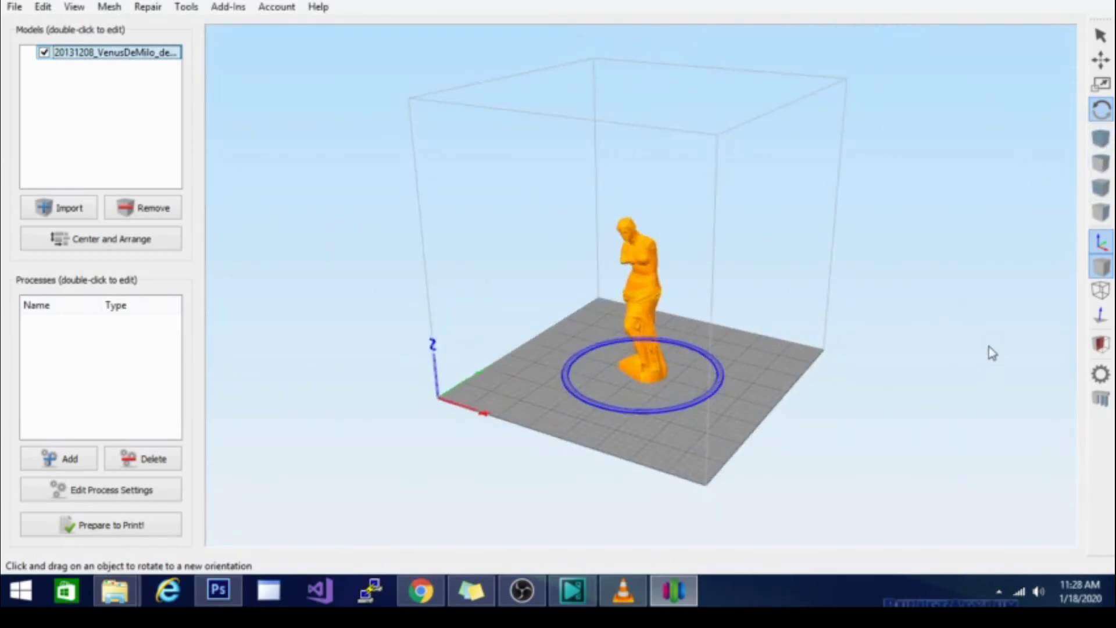
- Switch the statue to dark grey mesh display and zoom in and out on its triangles
click(1102, 288)
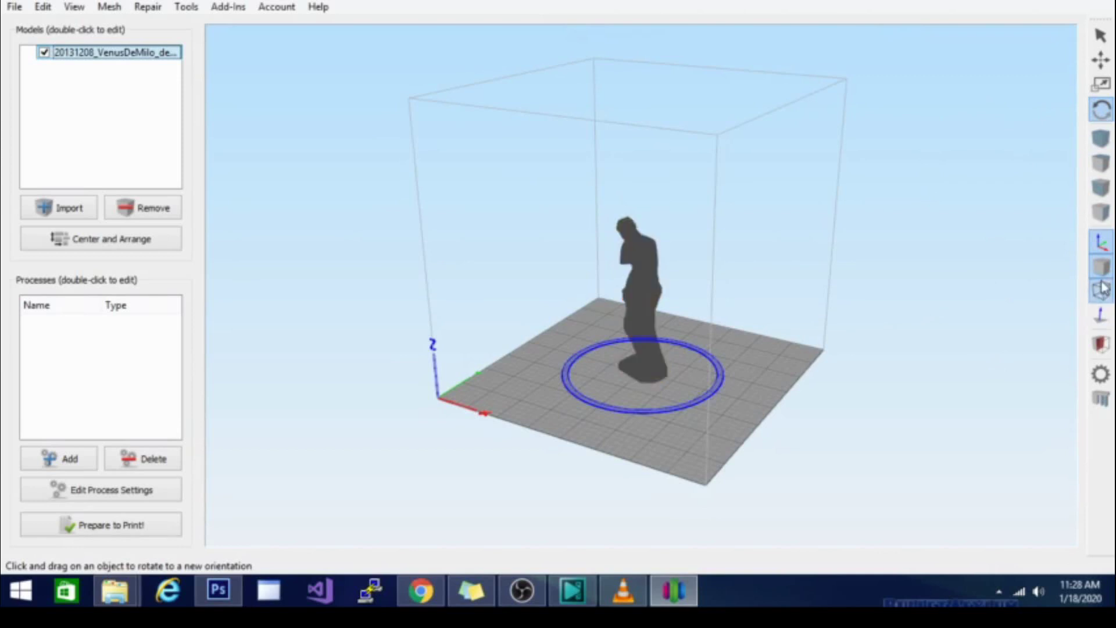
scroll(654, 311, up, 10)
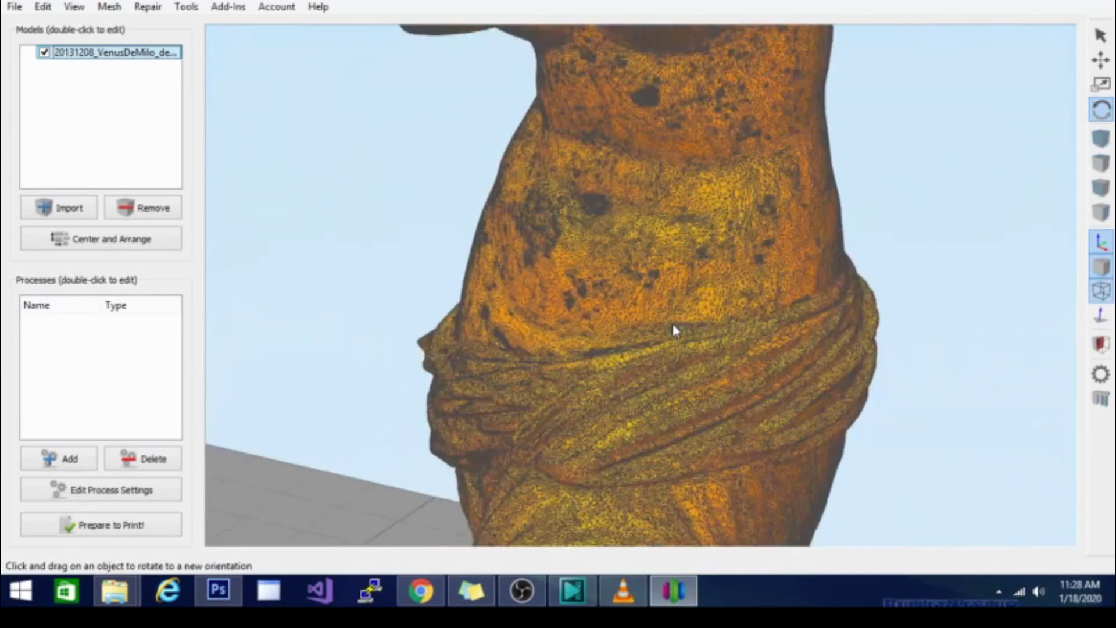
scroll(674, 330, up, 5)
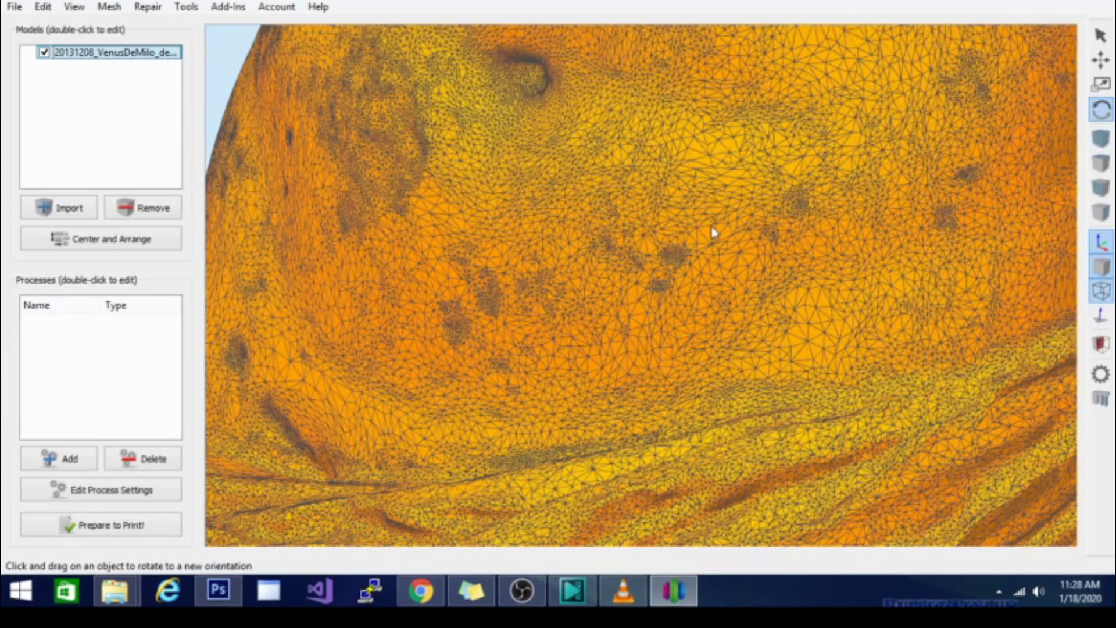
scroll(713, 233, down, 15)
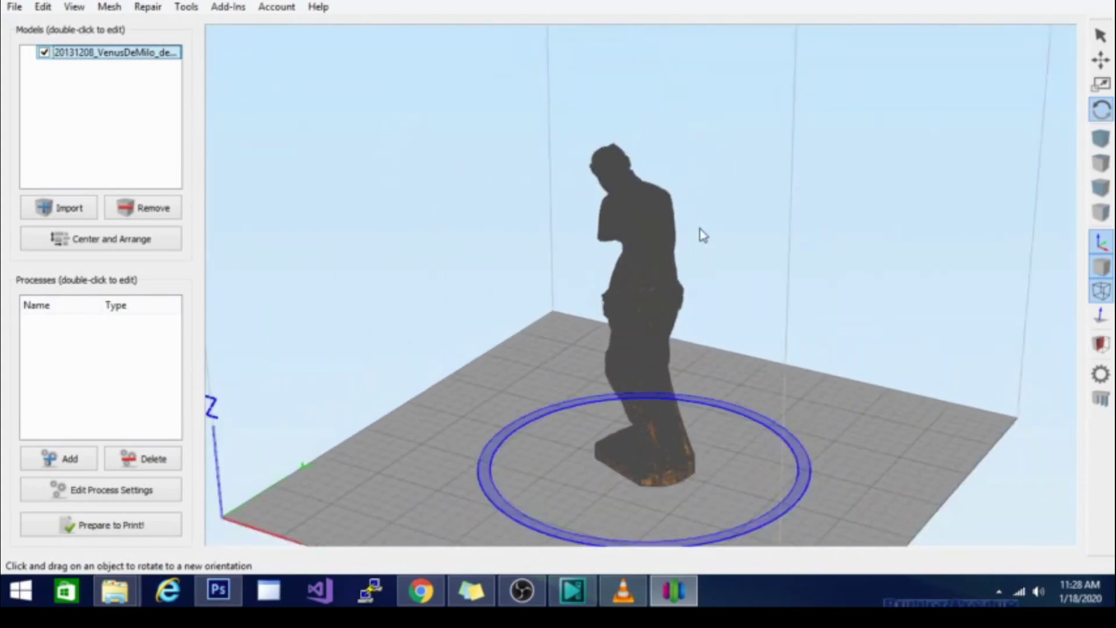
scroll(703, 235, down, 4)
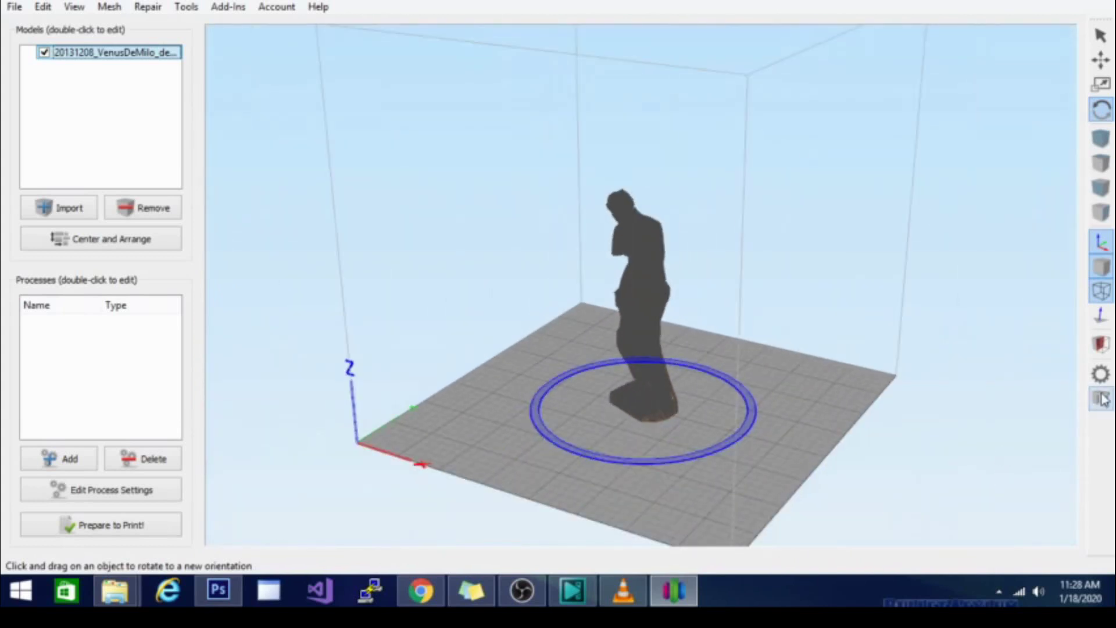
- Generate automatic supports for the statue in the support options, then clear them all
click(1100, 344)
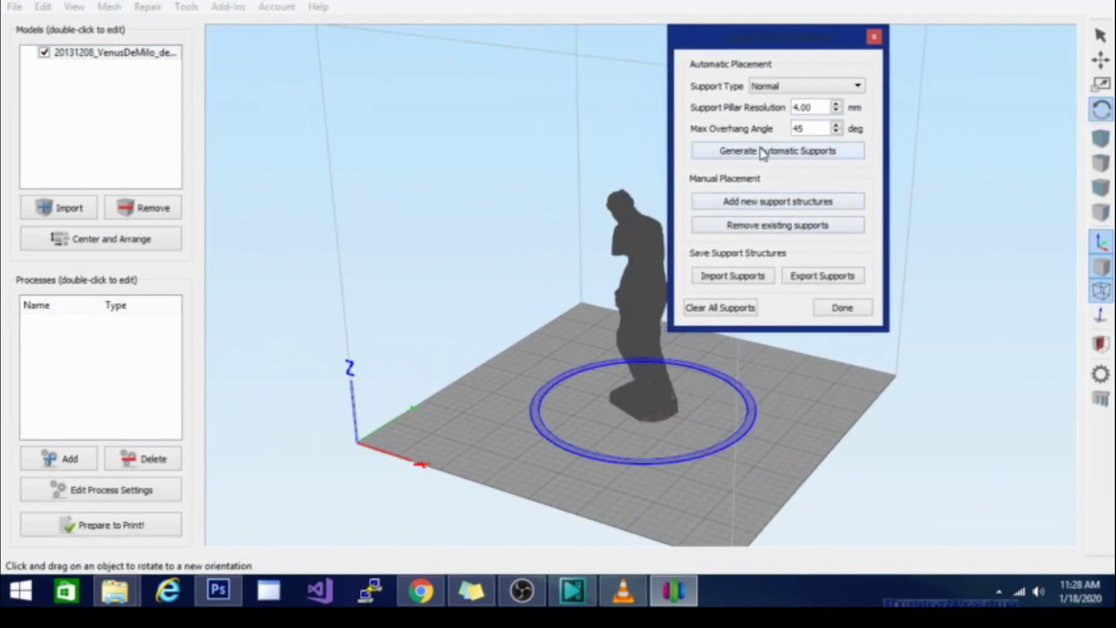
click(764, 152)
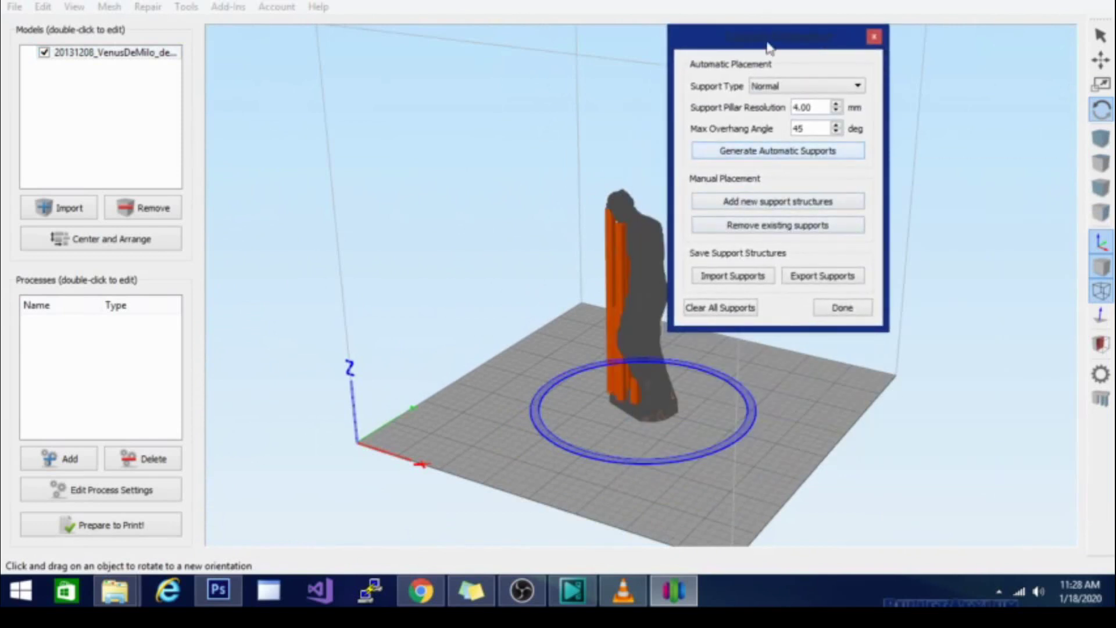
drag(765, 45, 379, 109)
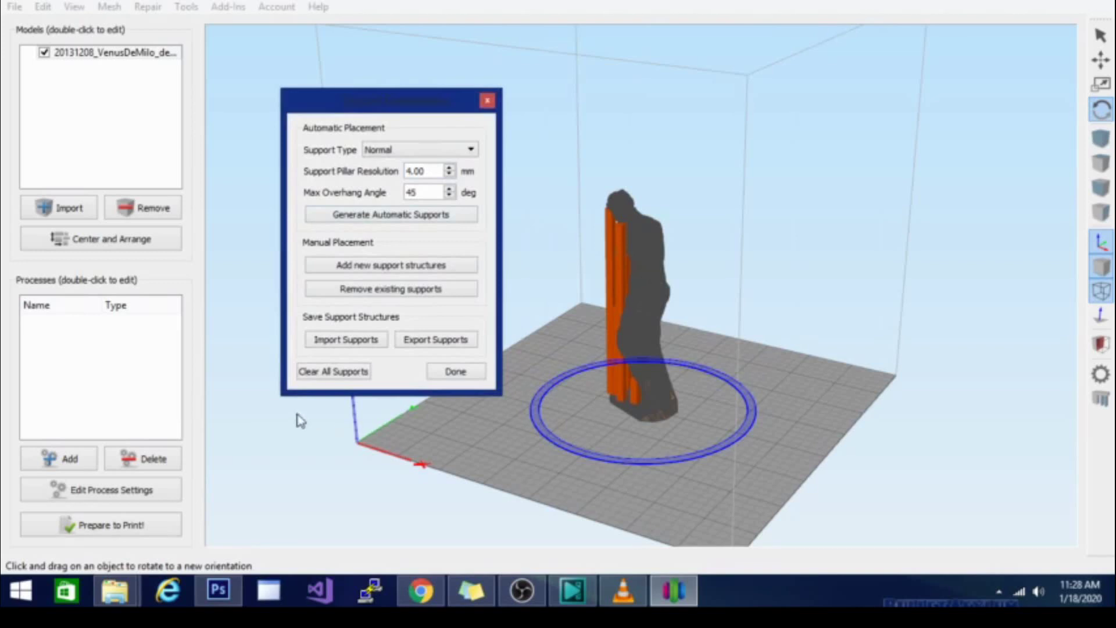
click(345, 374)
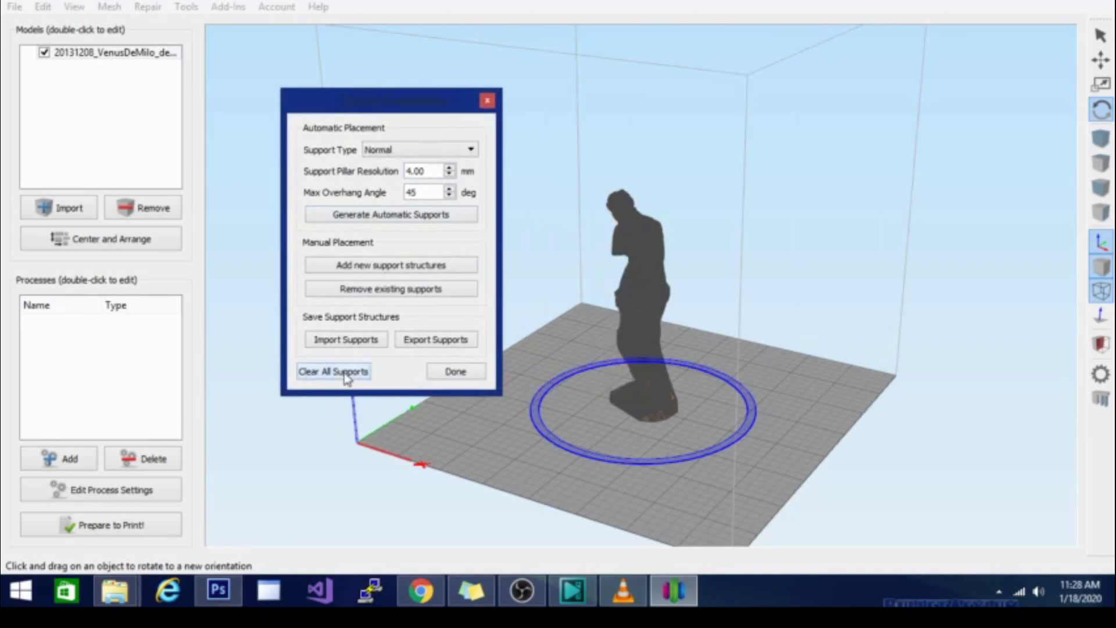
- Manually add a single support pillar under the statue's arm
click(365, 264)
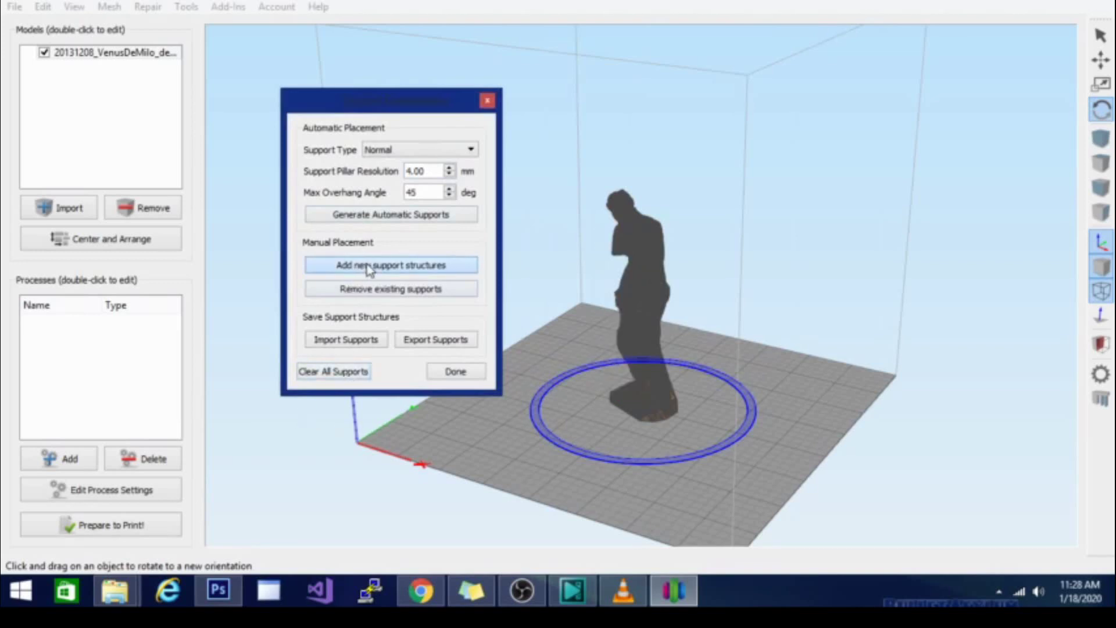
click(622, 298)
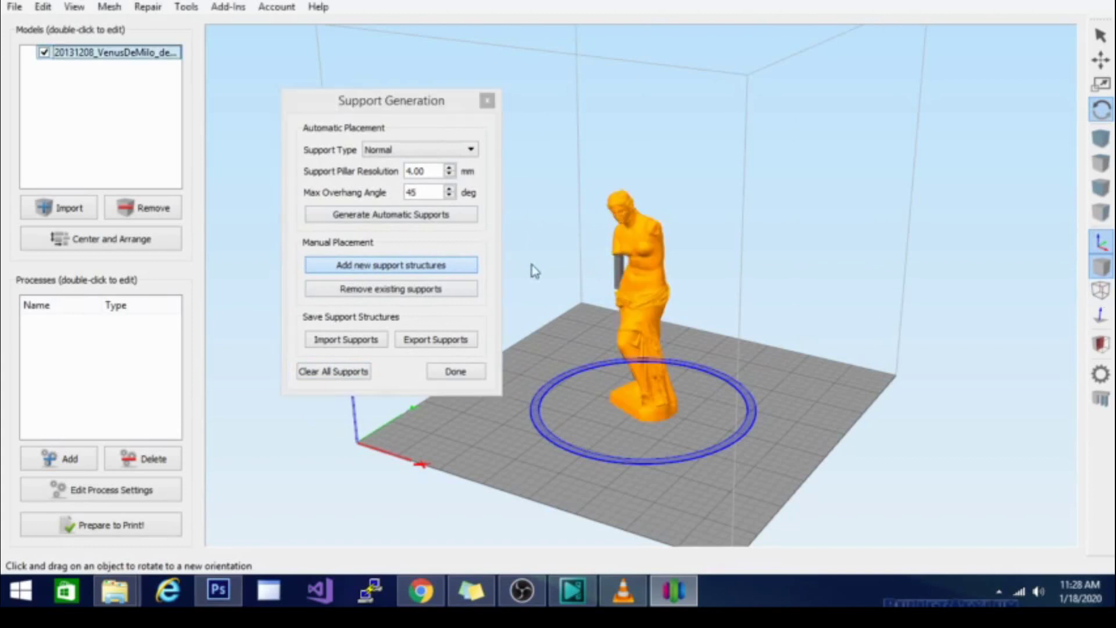
click(636, 283)
click(622, 400)
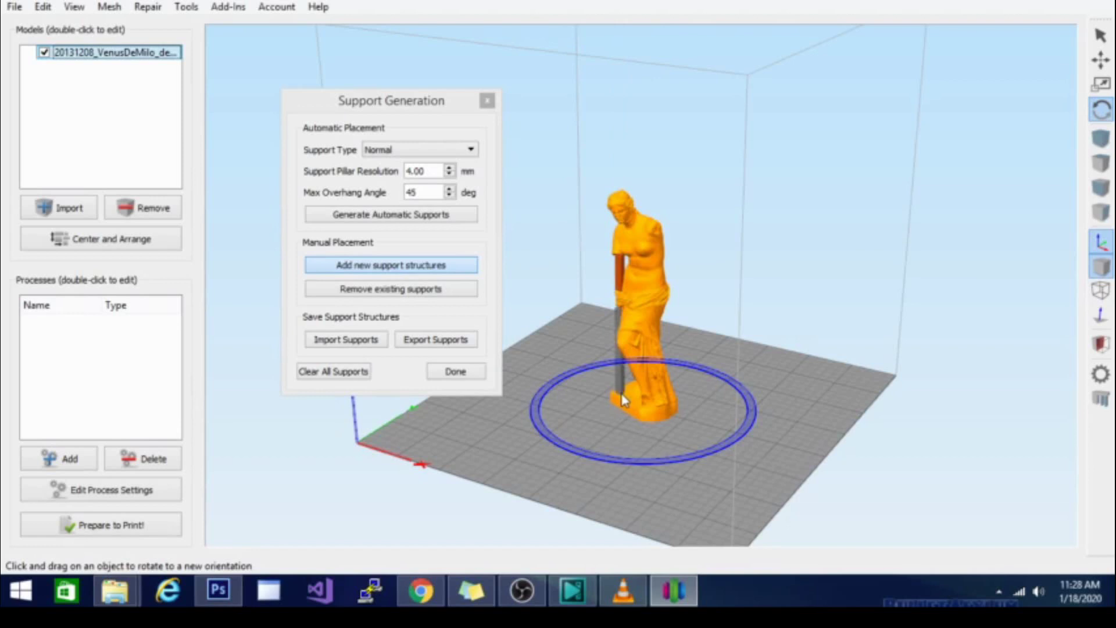
- Accept the manual arm support pillar with Done, closing the support window
click(622, 400)
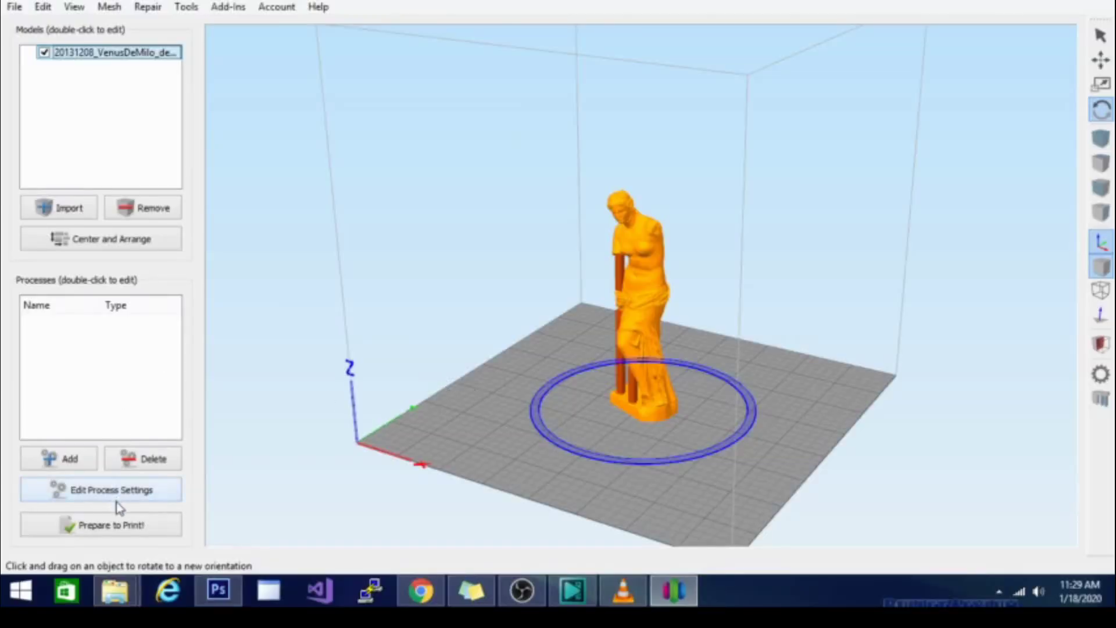
- Add Process1 (PLA, High quality, 20% infill, support on) and close its settings with Cancel
click(65, 463)
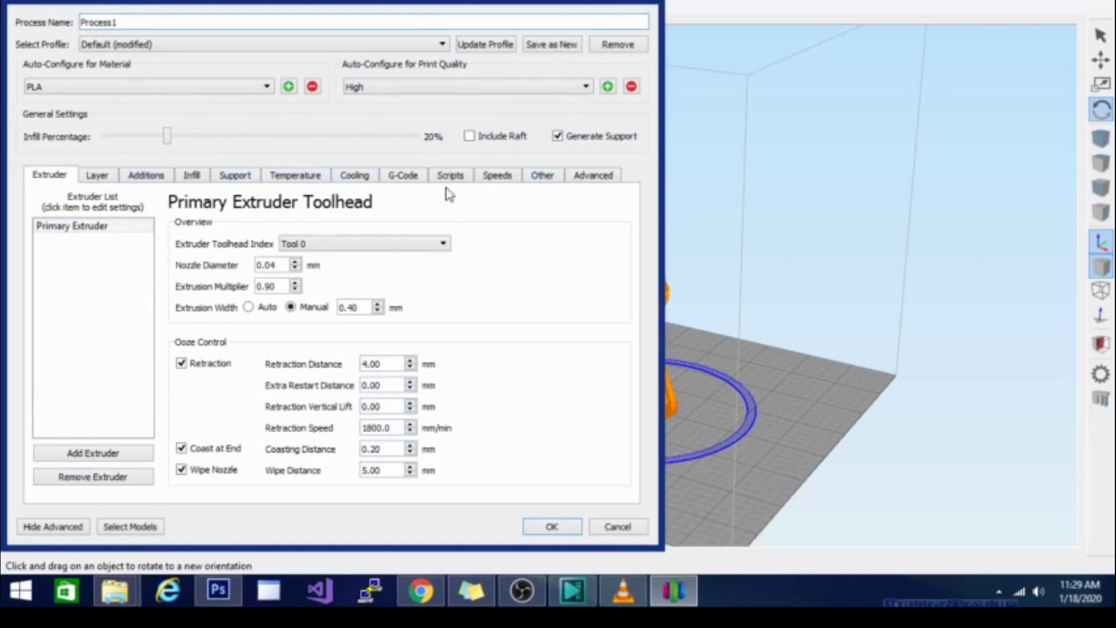
click(622, 531)
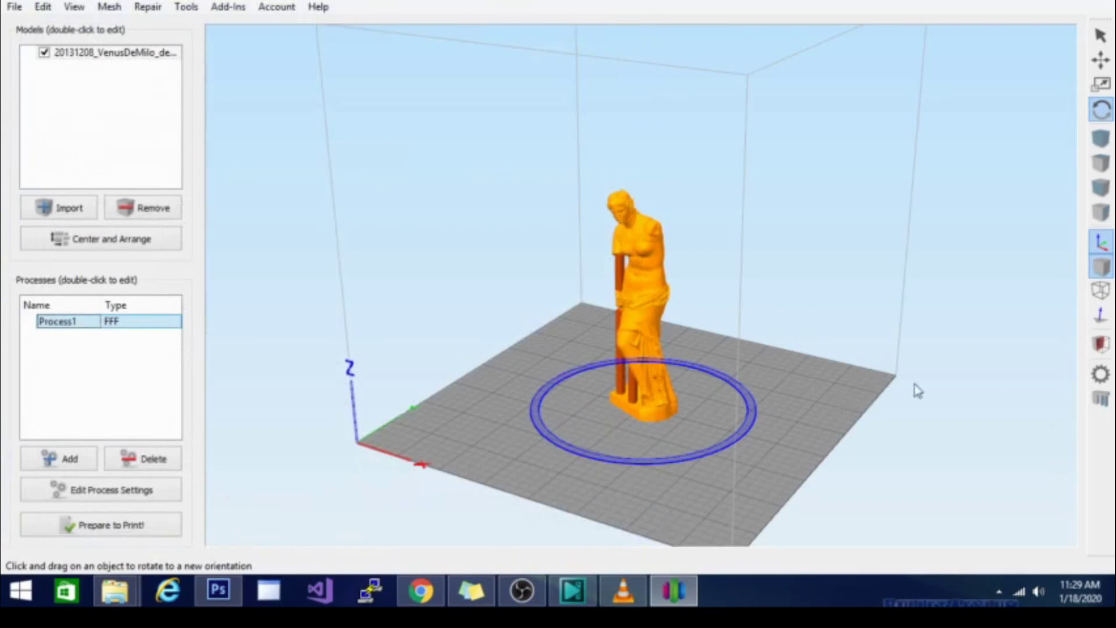
- Orbit the view to look down steeply on the statue and its support pillar
drag(918, 390, 895, 373)
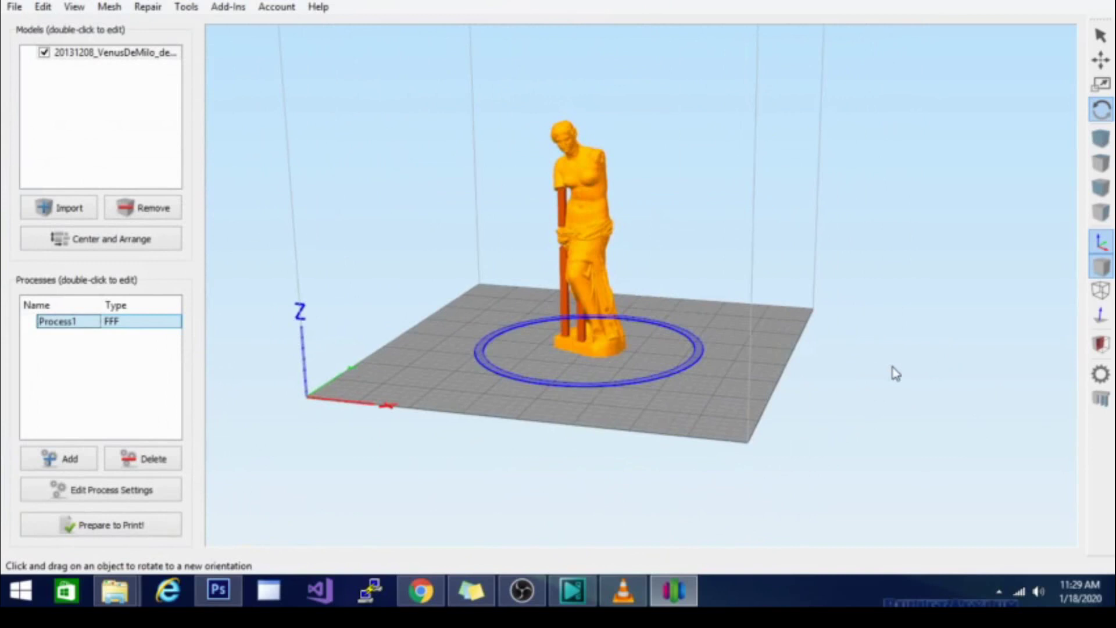